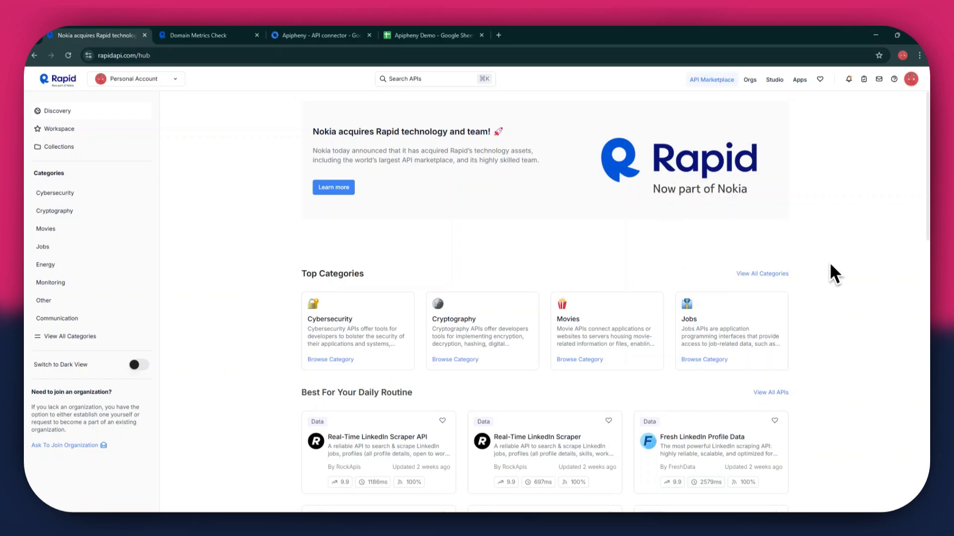
# Search the Rapid API marketplace for "domain metrics" and look through the matching APIs.
pyautogui.scroll(-3, 831, 265)
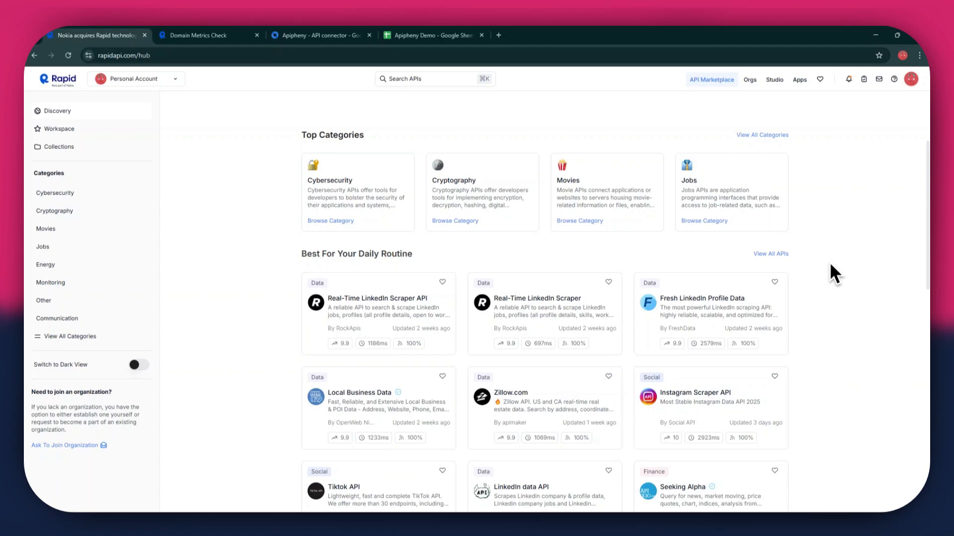
pyautogui.scroll(3, 831, 266)
pyautogui.scroll(-11, 831, 266)
pyautogui.scroll(-2, 830, 265)
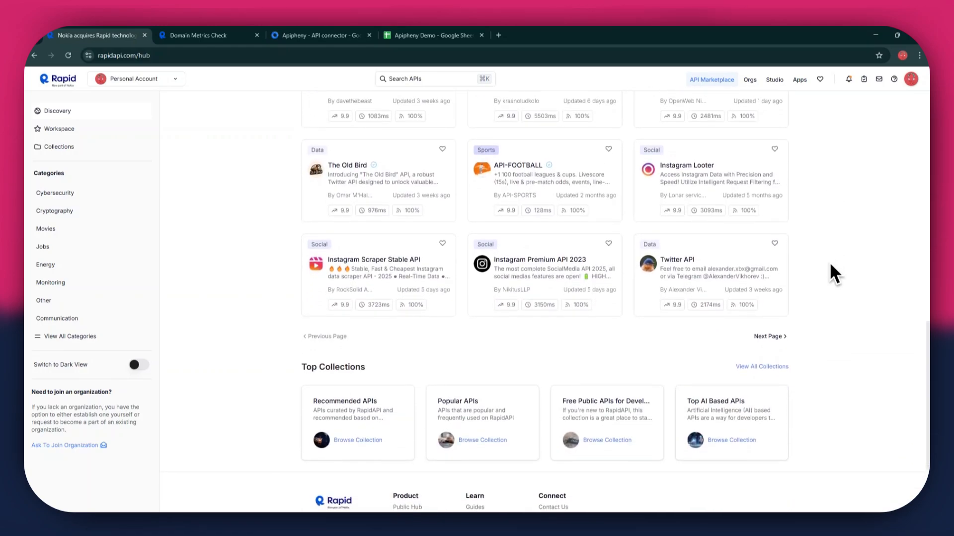
pyautogui.scroll(15, 831, 265)
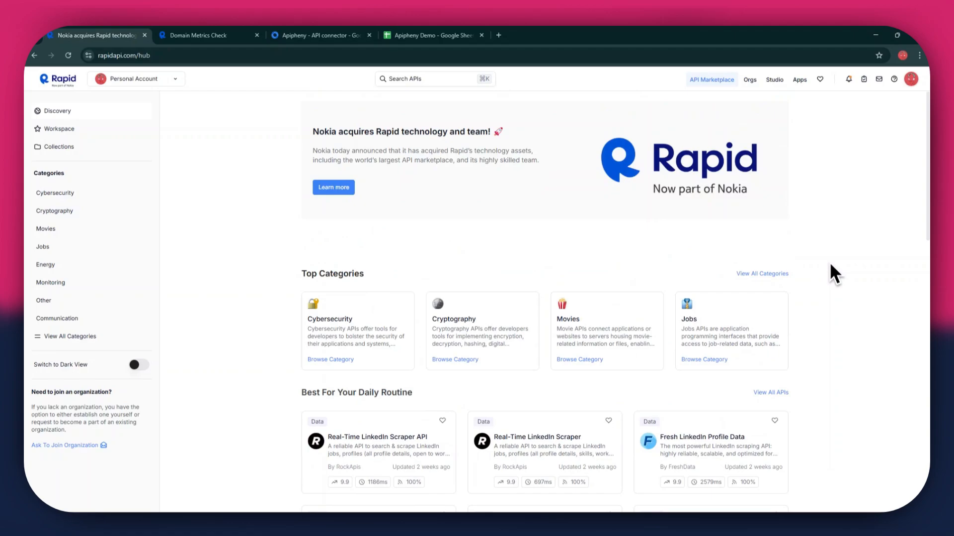
pyautogui.click(385, 78)
pyautogui.write('doma')
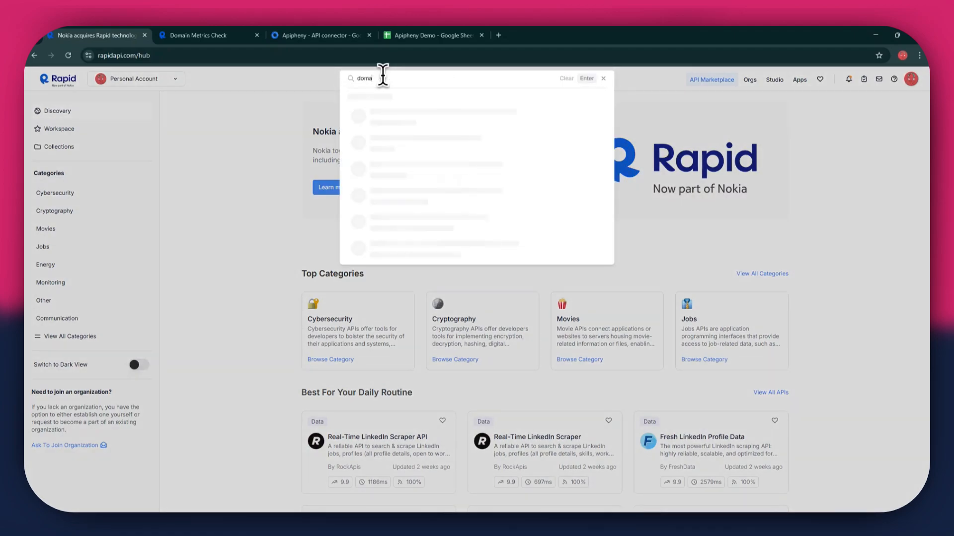
pyautogui.write('in metrics')
pyautogui.press('Return')
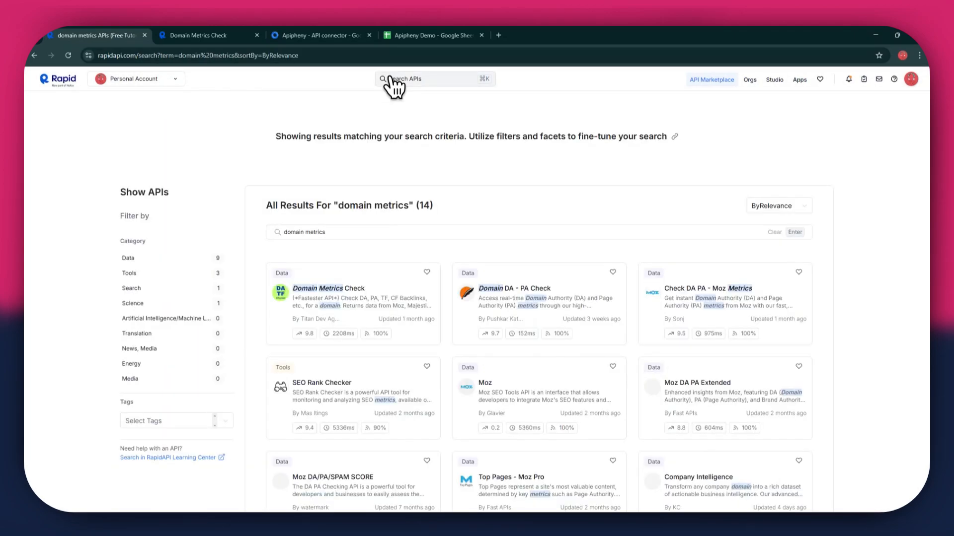
pyautogui.scroll(-2, 709, 300)
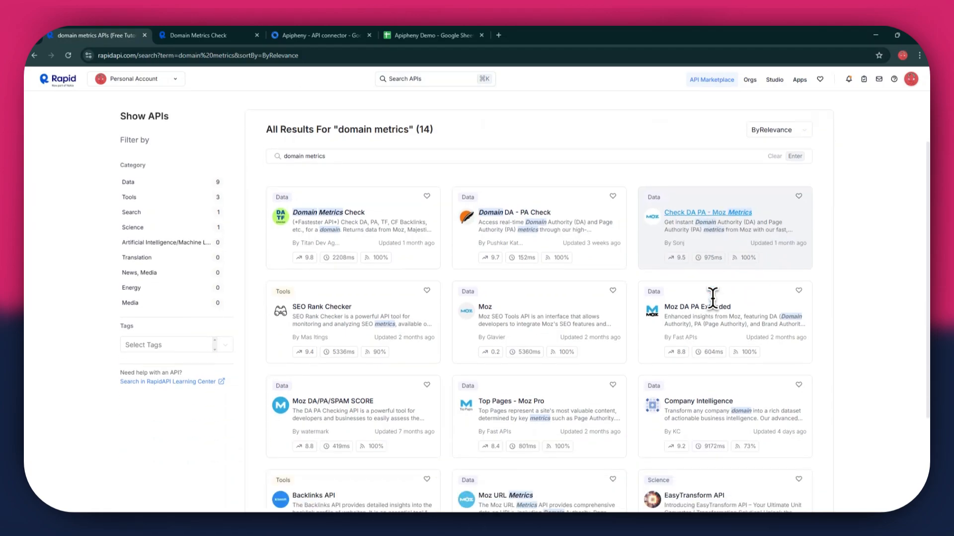
pyautogui.scroll(-1, 712, 298)
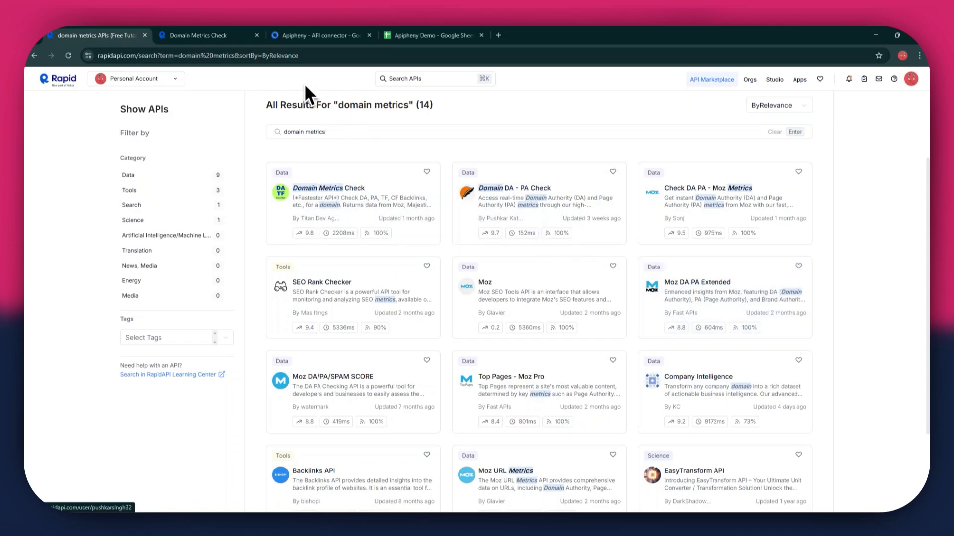
# Subscribe to the free Basic plan of the Domain Metrics Check API and return to its endpoint playground.
pyautogui.click(207, 31)
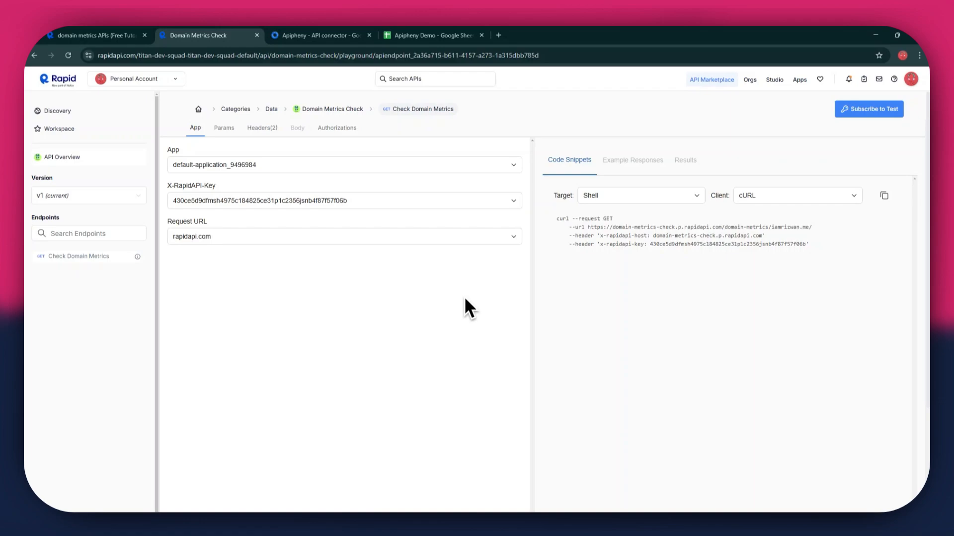
pyautogui.click(880, 120)
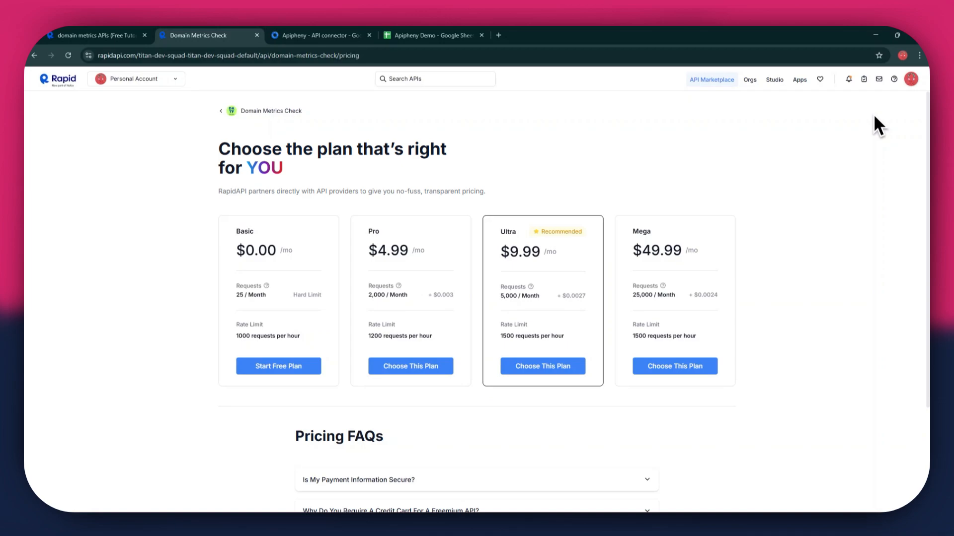
pyautogui.moveTo(241, 230); pyautogui.dragTo(561, 233)
pyautogui.click(293, 366)
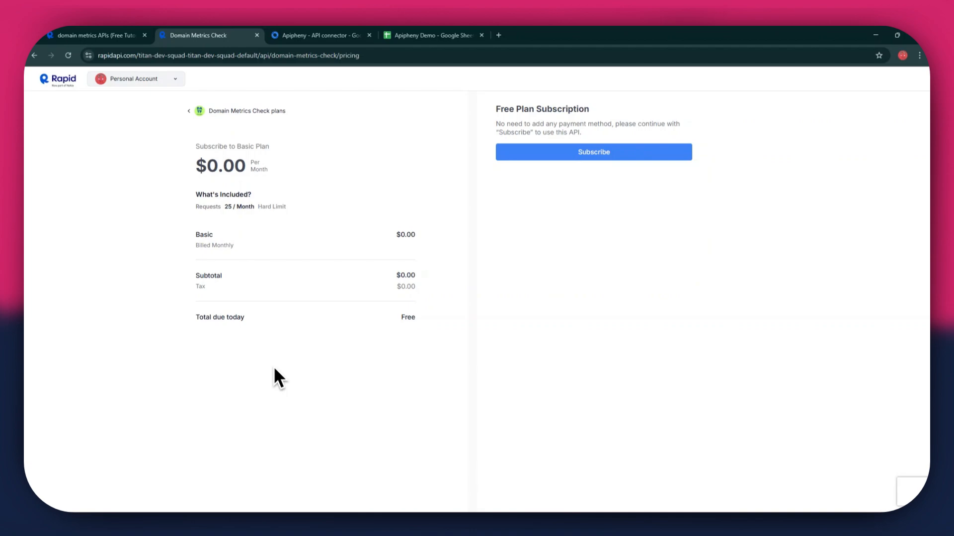
pyautogui.click(638, 155)
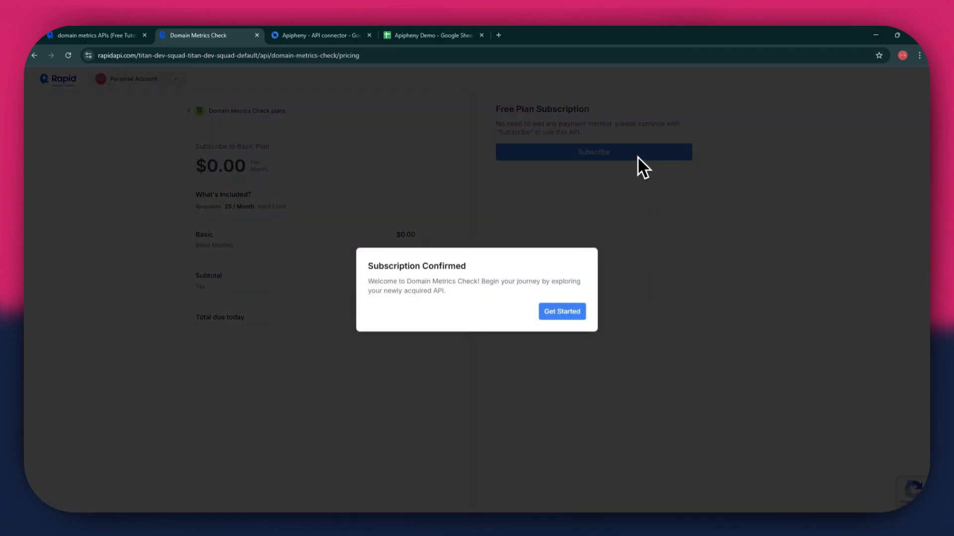
pyautogui.click(578, 313)
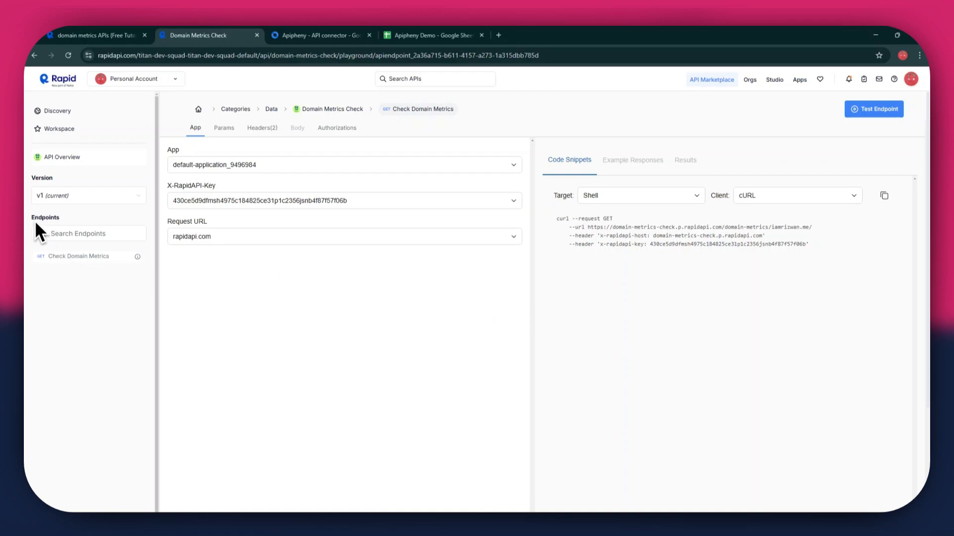
# Check the endpoint's code snippet options, keeping Shell as the target and cURL as the client.
pyautogui.click(52, 222)
pyautogui.click(637, 197)
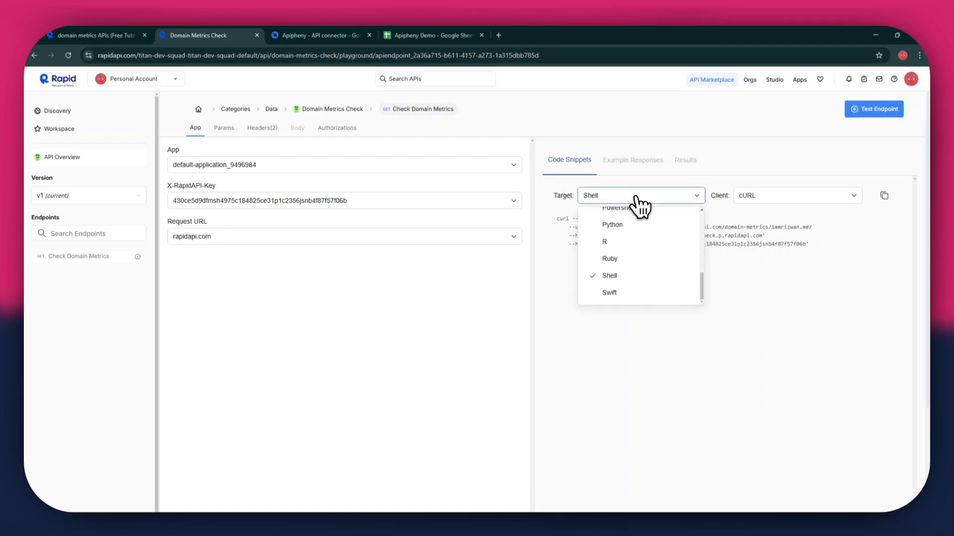
pyautogui.click(637, 198)
pyautogui.click(765, 198)
pyautogui.click(766, 198)
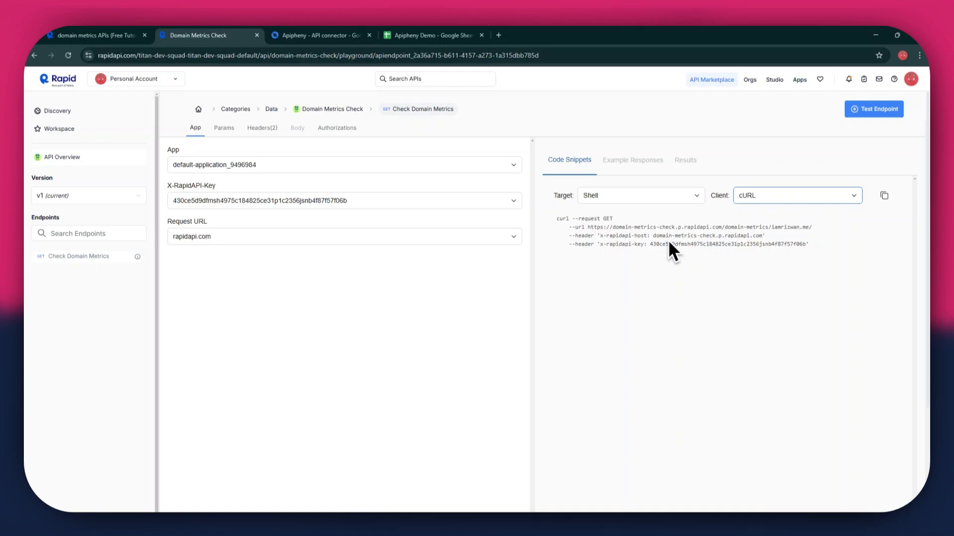
# View the Apipheny add-on's marketplace listing, and open Apipheny's Import API form in the Apipheny Demo Google Sheets file.
pyautogui.click(336, 37)
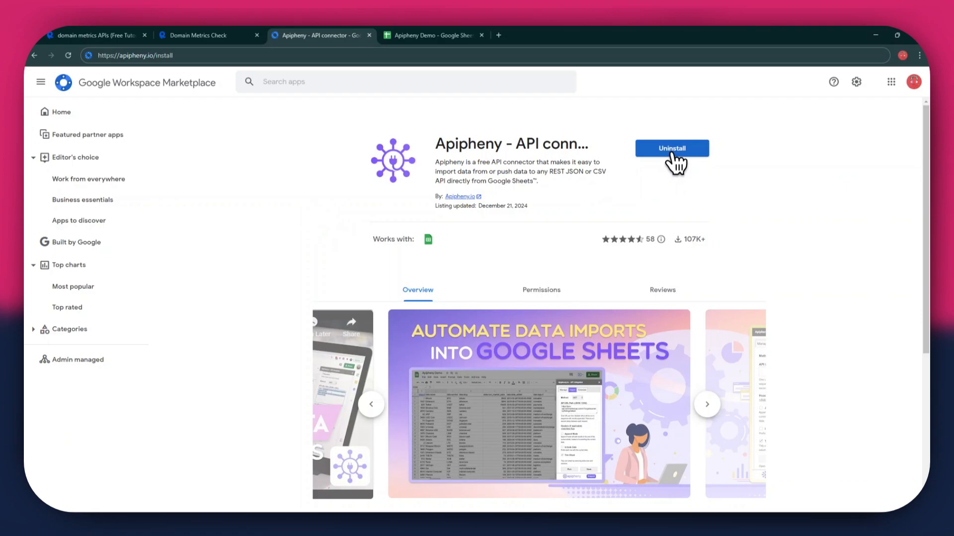
pyautogui.click(429, 42)
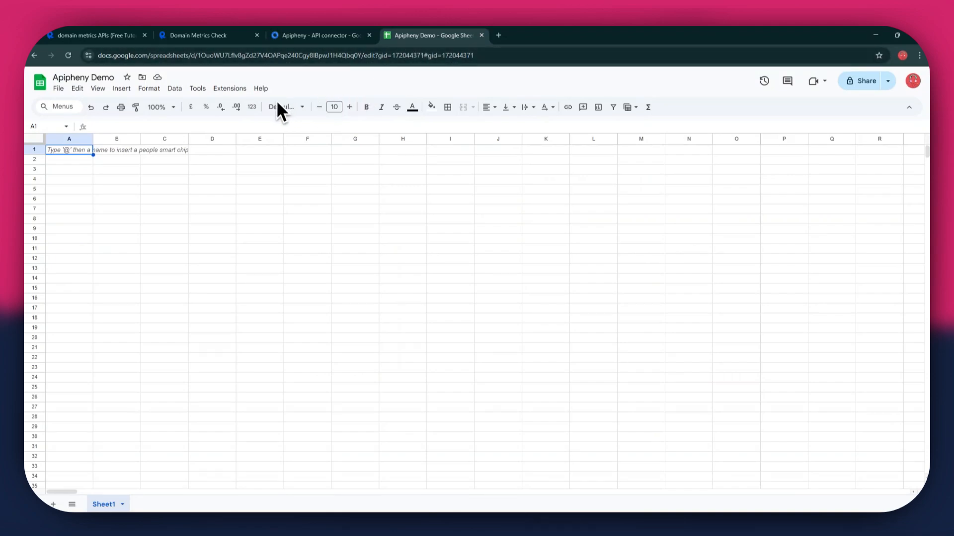
pyautogui.click(229, 89)
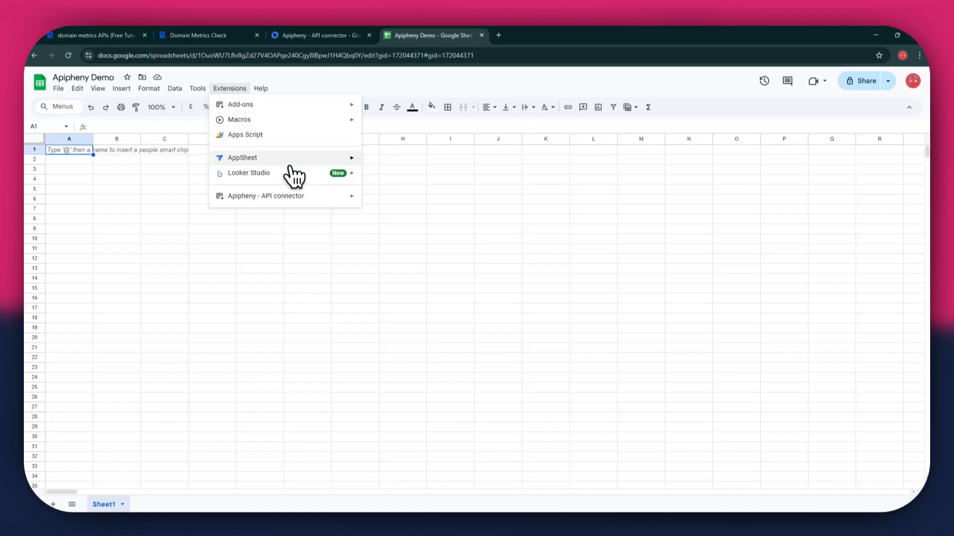
pyautogui.moveTo(313, 199)
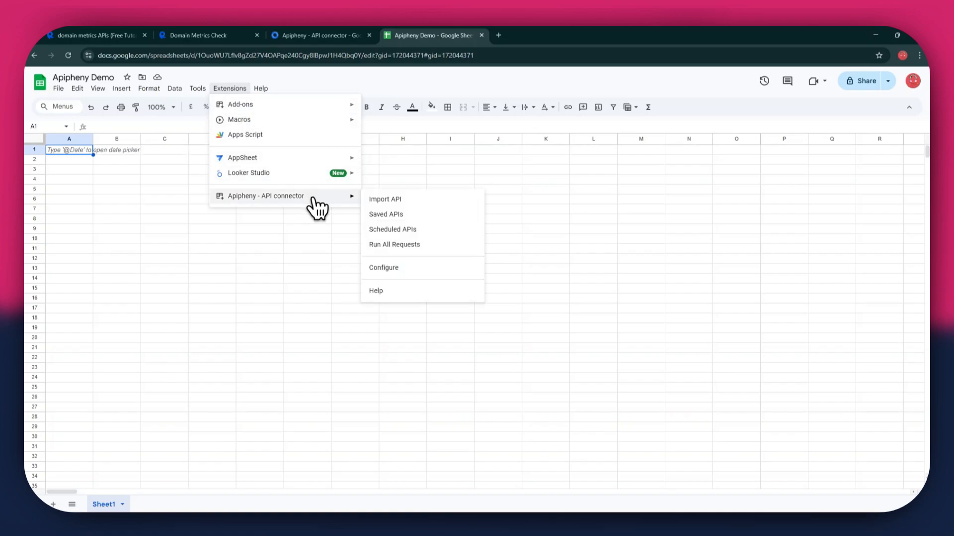
pyautogui.click(410, 199)
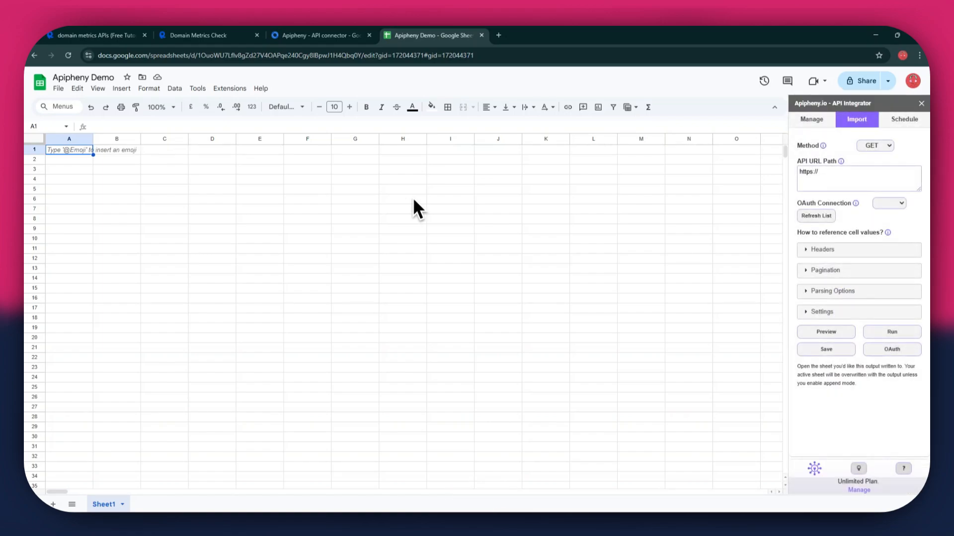
pyautogui.click(861, 183)
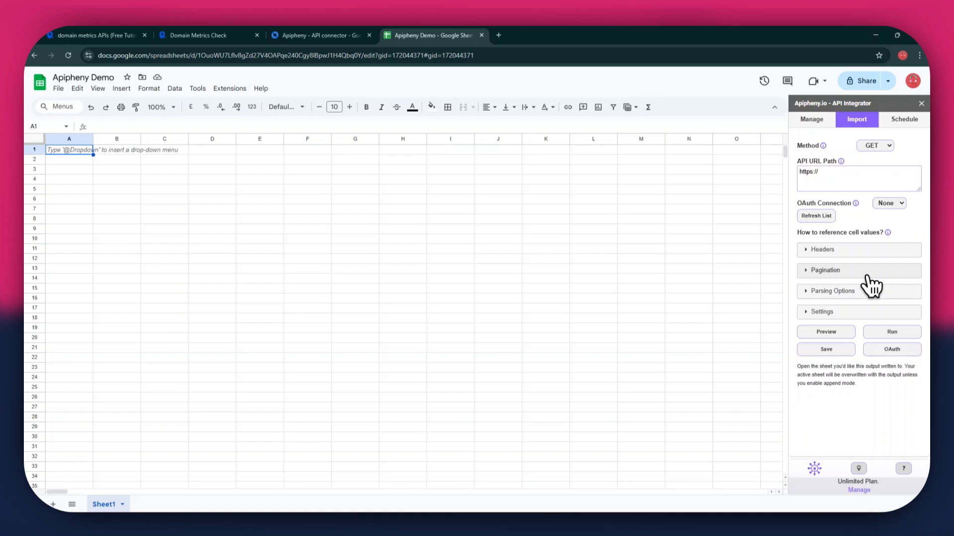
pyautogui.click(219, 36)
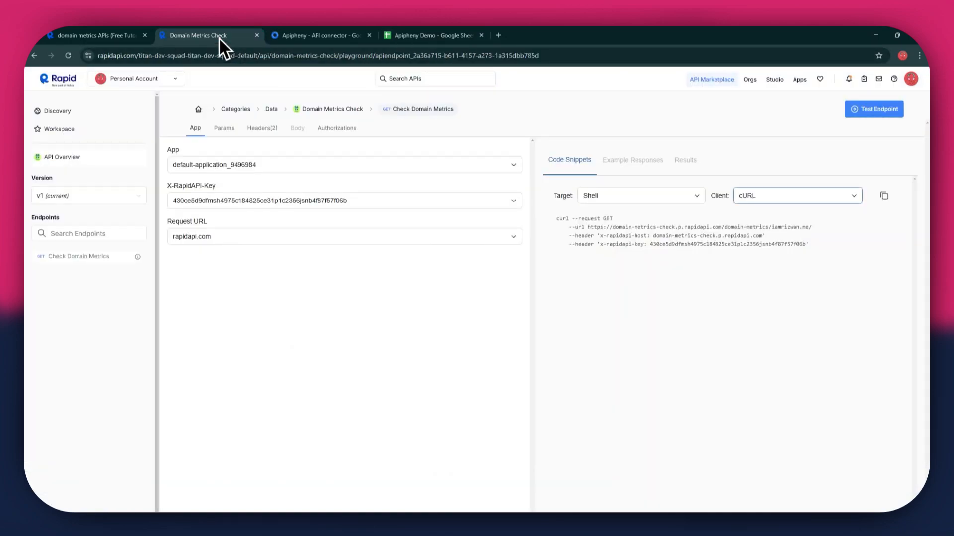
pyautogui.moveTo(588, 227); pyautogui.dragTo(810, 226)
pyautogui.hotkey('ctrl', 'c')
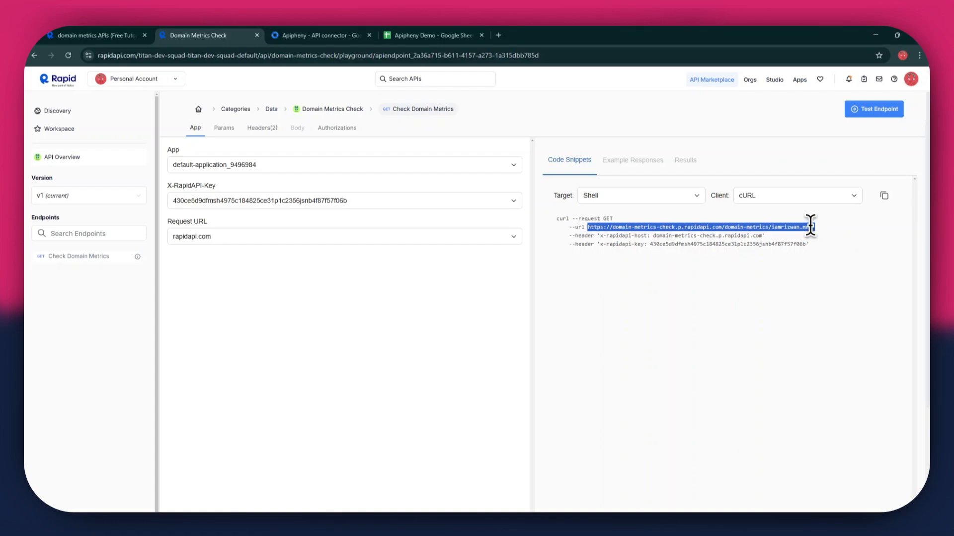
pyautogui.click(464, 35)
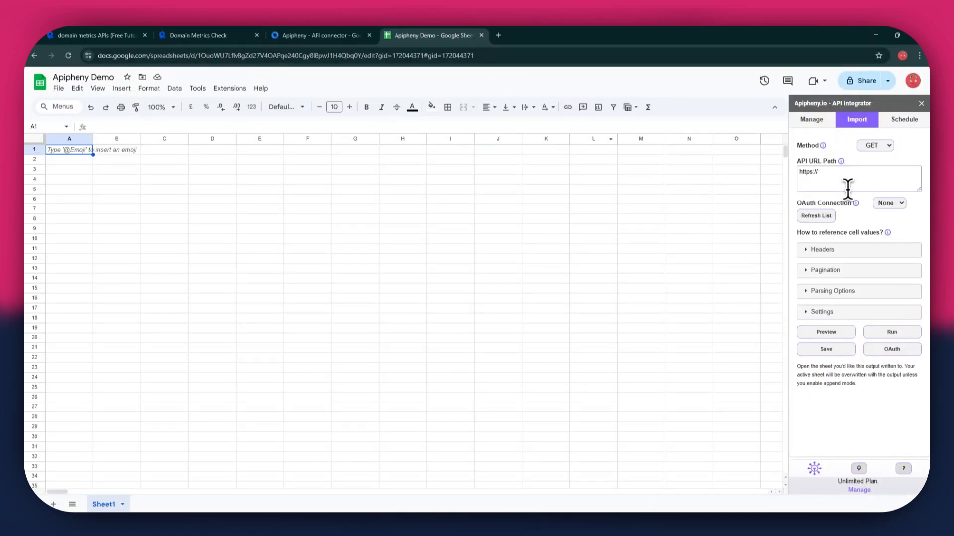
pyautogui.tripleClick(868, 175)
pyautogui.hotkey('ctrl', 'v')
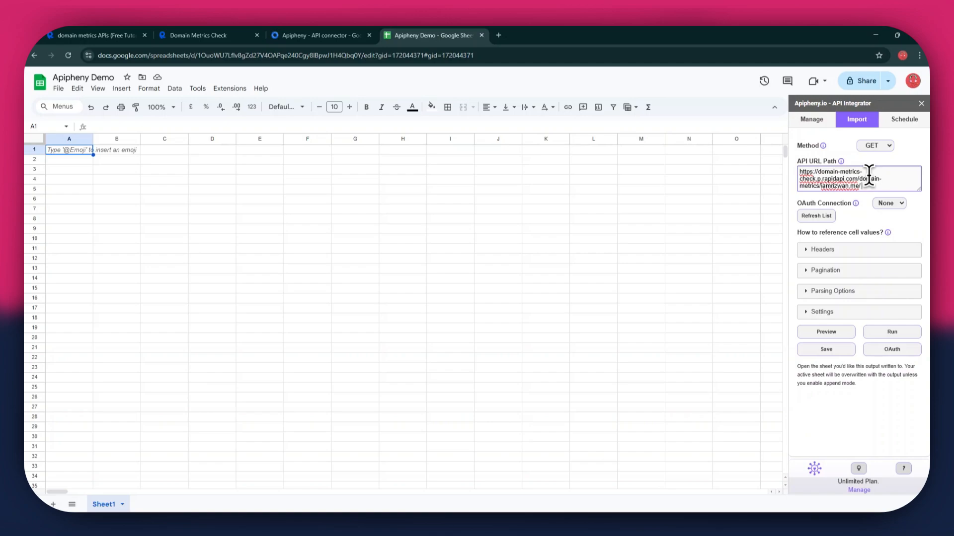
# Add two empty header rows to the Apipheny import request.
pyautogui.click(811, 250)
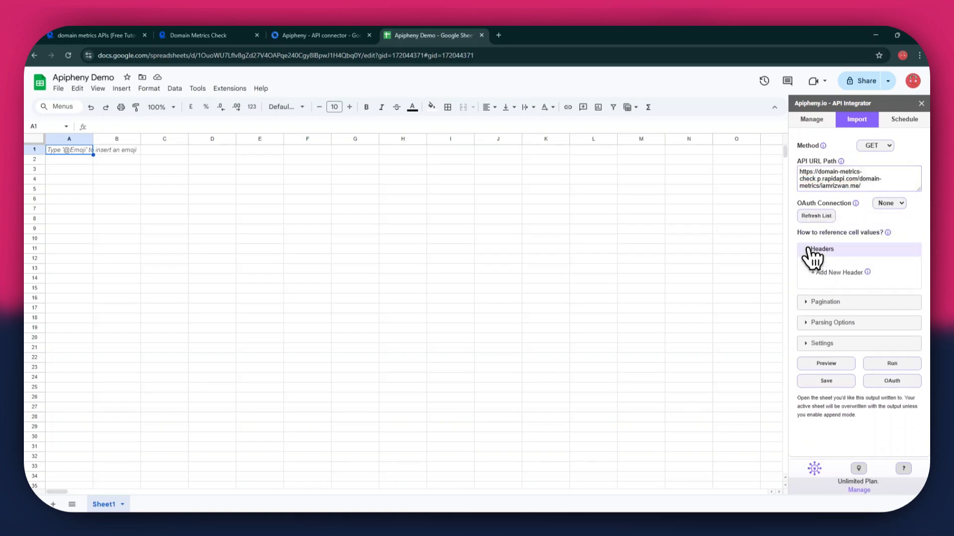
pyautogui.click(815, 275)
pyautogui.click(823, 287)
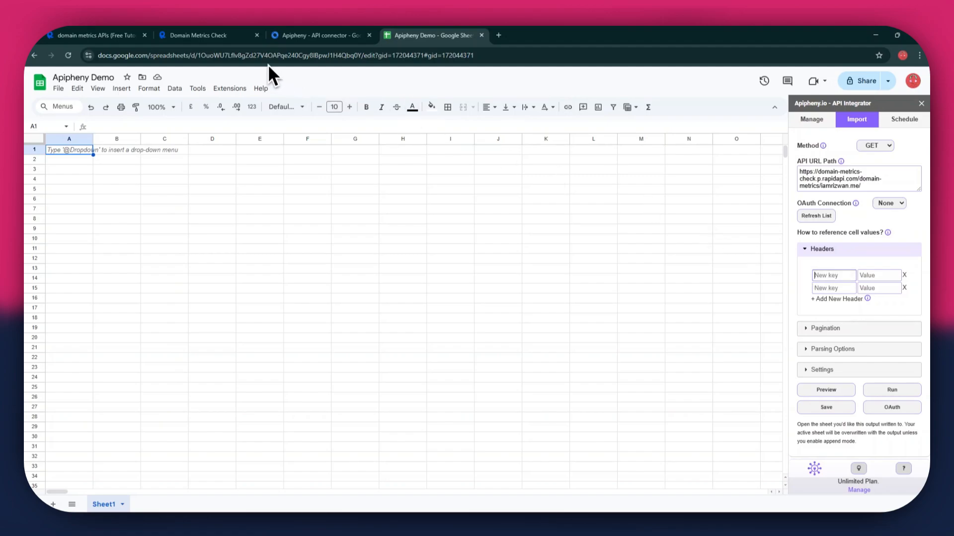
# Fill the first request header from the cURL snippet with key x-rapidapi-host and value domain-metrics-check.p.rapidapi.com.
pyautogui.click(215, 38)
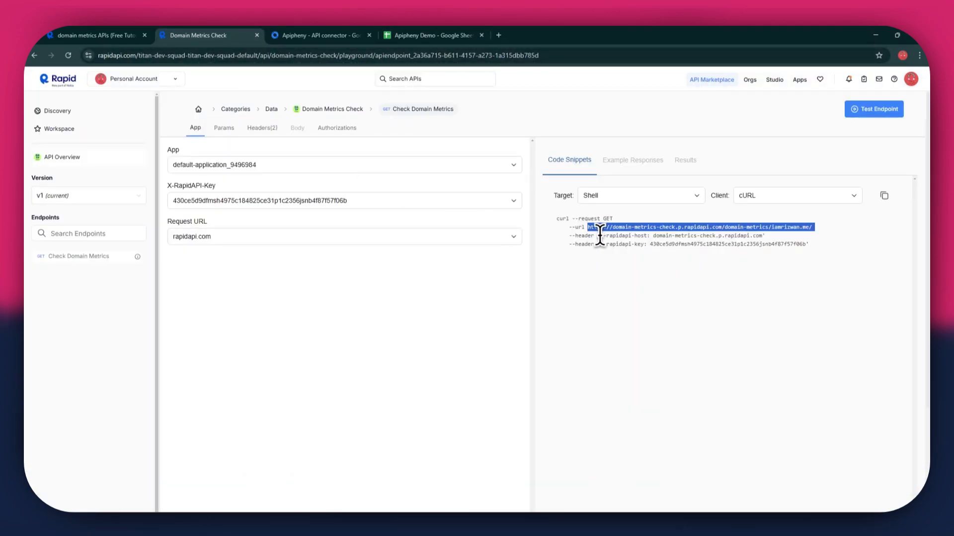
pyautogui.moveTo(600, 235); pyautogui.dragTo(640, 233)
pyautogui.hotkey('ctrl', 'c')
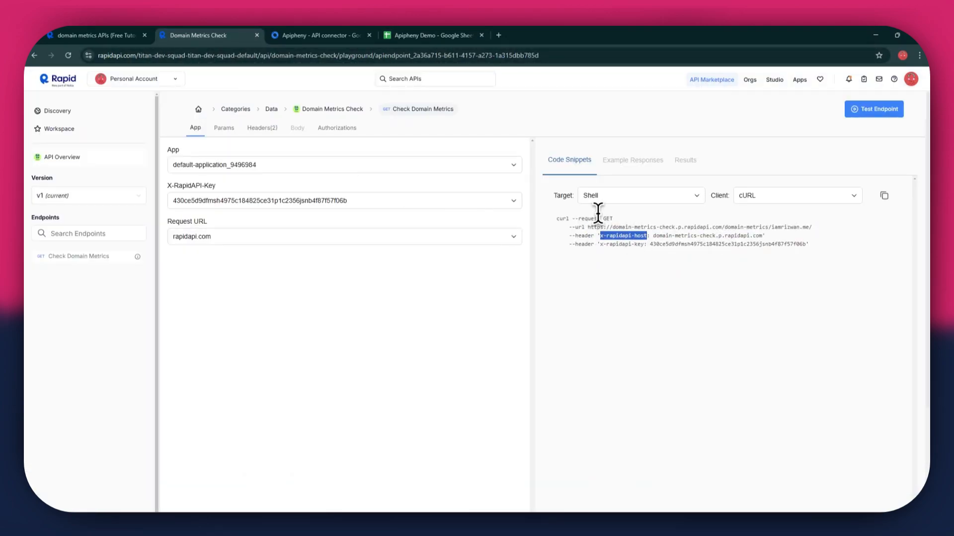
pyautogui.click(437, 36)
pyautogui.click(834, 276)
pyautogui.hotkey('ctrl', 'v')
pyautogui.click(869, 276)
pyautogui.click(233, 36)
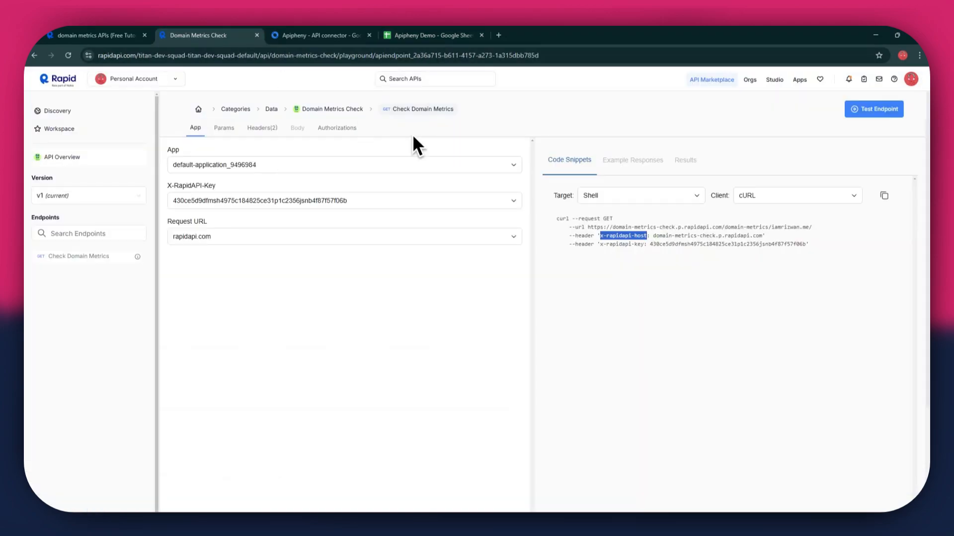
pyautogui.doubleClick(659, 235)
pyautogui.moveTo(659, 235); pyautogui.dragTo(760, 238)
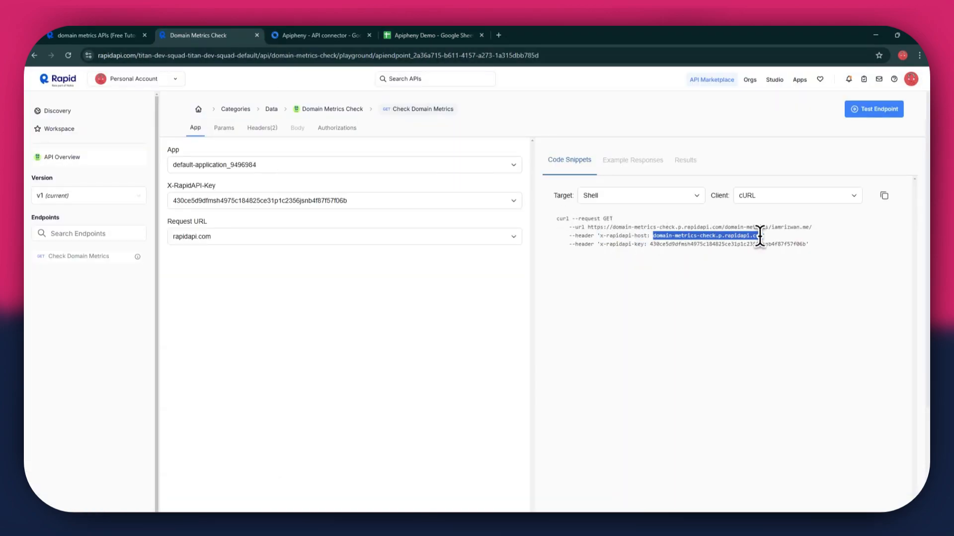
pyautogui.click(434, 35)
pyautogui.hotkey('ctrl', 'v')
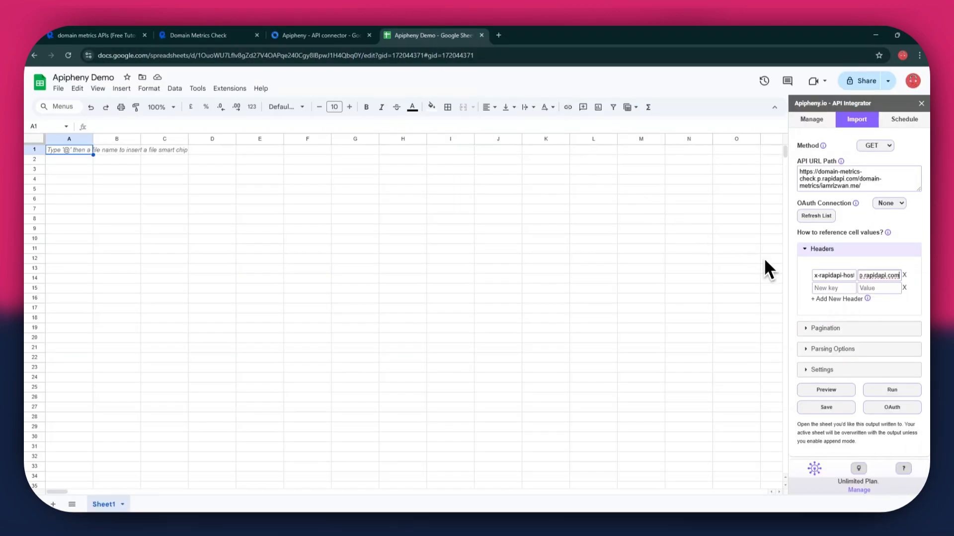
# Fill the second request header with key x-rapidapi-key and paste the API key from the cURL snippet as its value.
pyautogui.click(831, 288)
pyautogui.click(224, 36)
pyautogui.moveTo(600, 244); pyautogui.dragTo(641, 244)
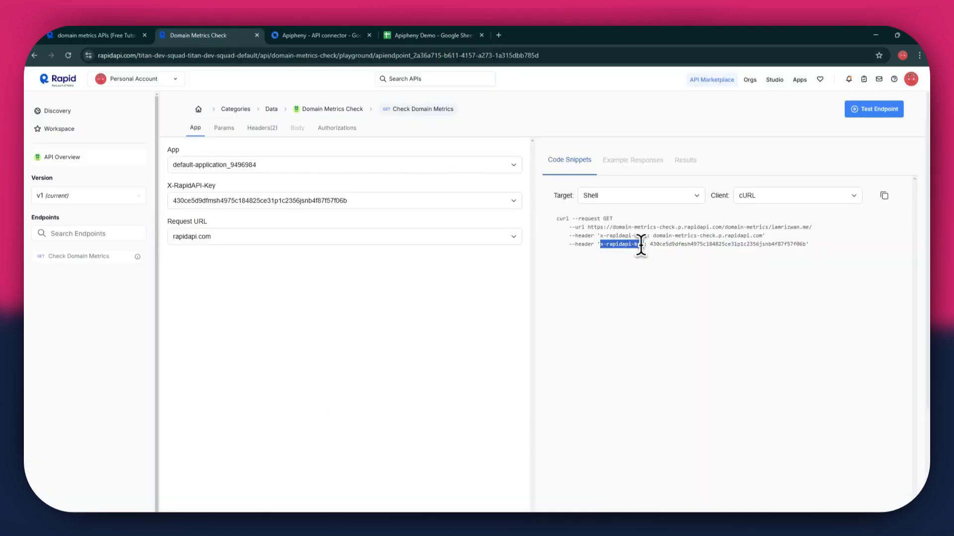
pyautogui.hotkey('ctrl', 'c')
pyautogui.click(434, 35)
pyautogui.hotkey('ctrl', 'v')
pyautogui.click(859, 287)
pyautogui.click(233, 36)
pyautogui.doubleClick(660, 249)
pyautogui.click(434, 35)
pyautogui.hotkey('ctrl', 'v')
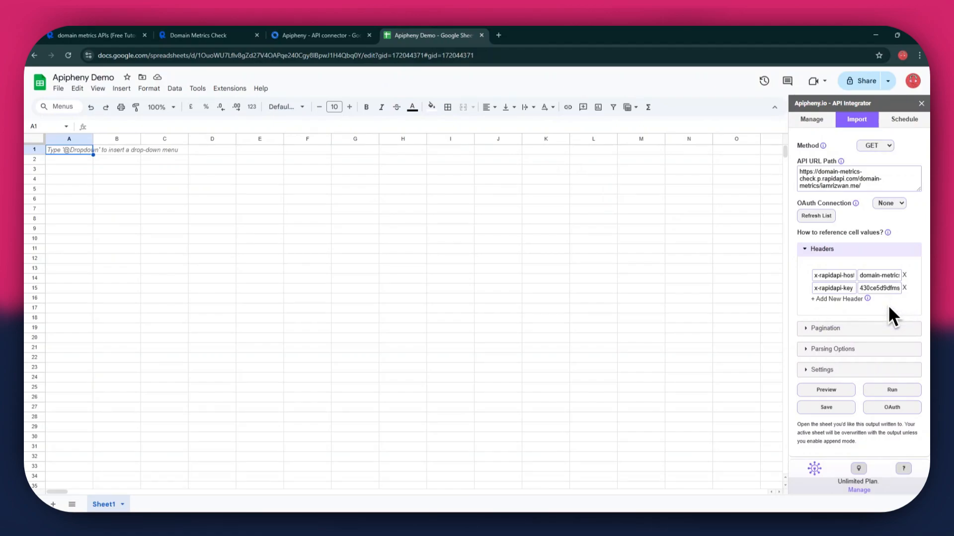
# Run the API request and confirm overwriting Sheet1 with its results.
pyautogui.click(903, 390)
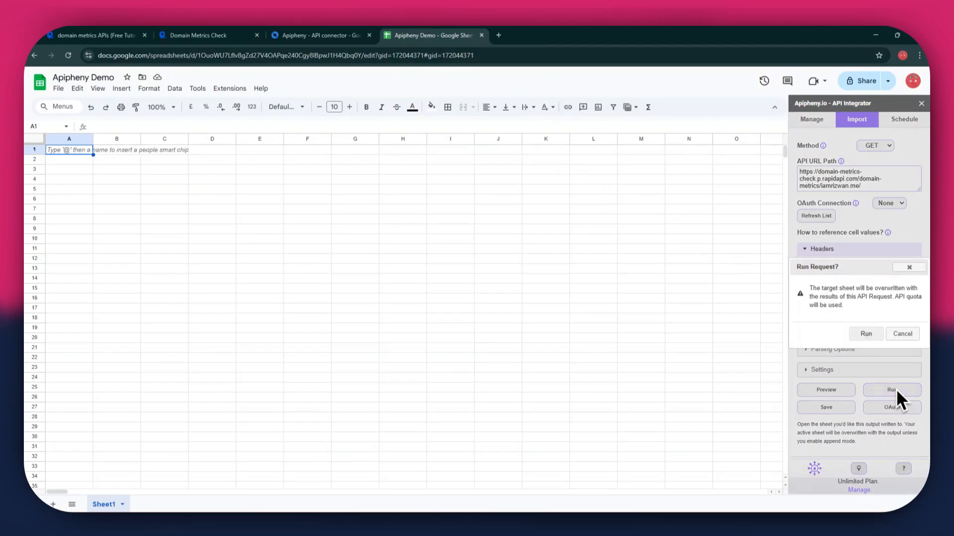
pyautogui.click(867, 335)
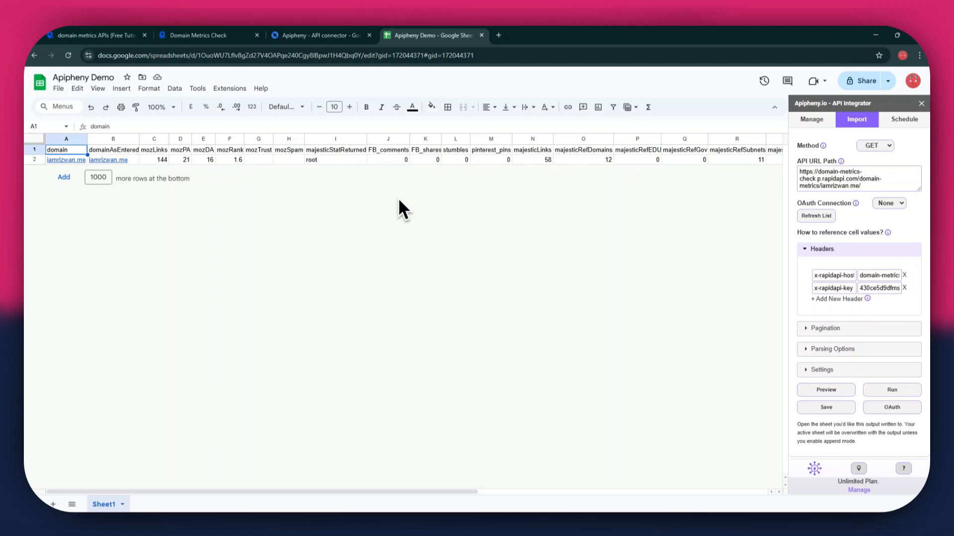
# On the RapidAPI Domain Metrics Check page, set the domain path parameter to verizon.com.
pyautogui.click(197, 41)
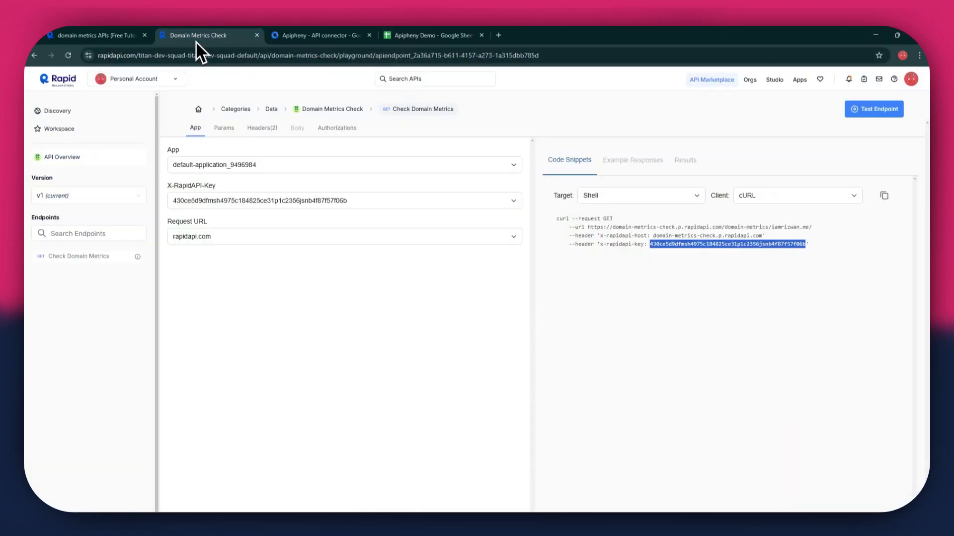
pyautogui.click(224, 128)
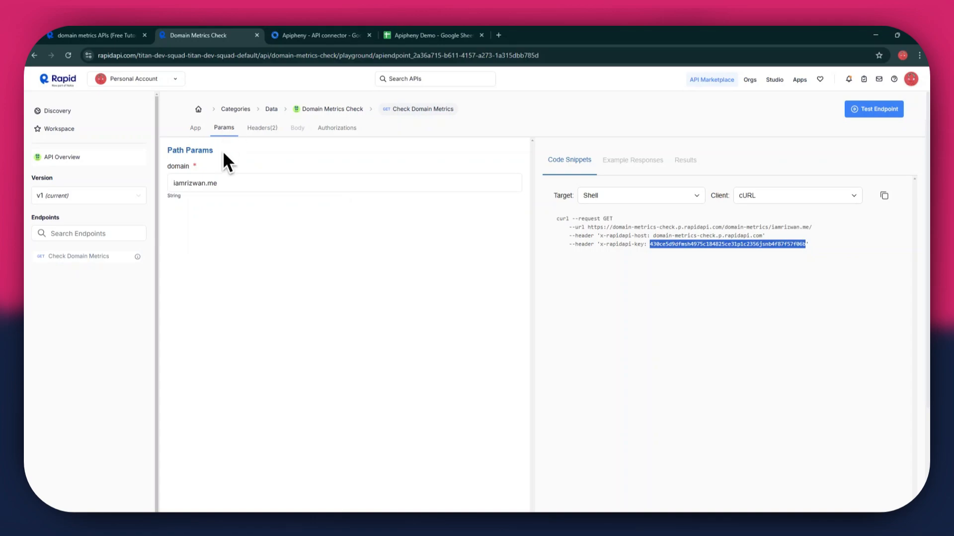
pyautogui.doubleClick(222, 180)
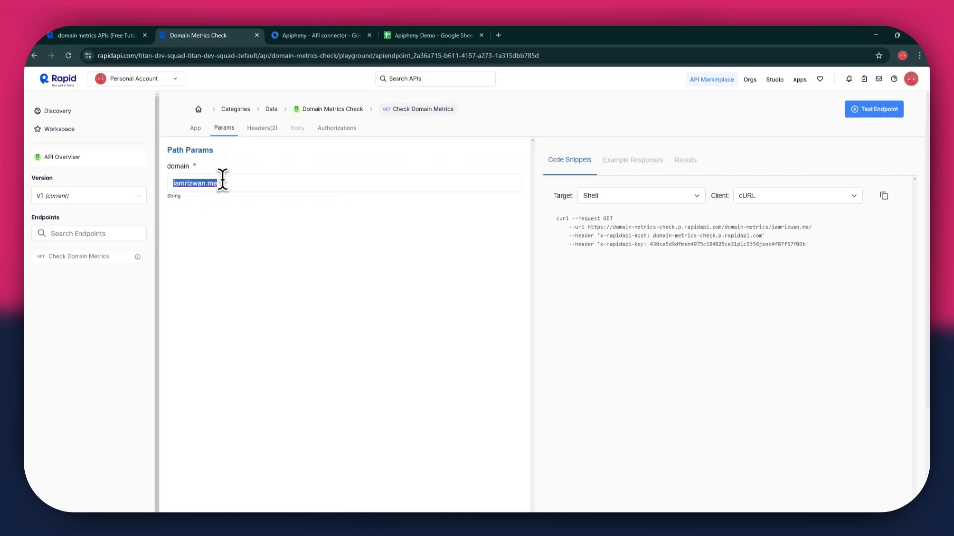
pyautogui.write('vr')
pyautogui.write('er')
pyautogui.write('izo')
pyautogui.write('n.com')
# Replace the API URL path in Apipheny in Google Sheets with the verizon.com request URL from the cURL snippet, and run the import, confirming the overwrite.
pyautogui.moveTo(587, 227); pyautogui.dragTo(805, 227)
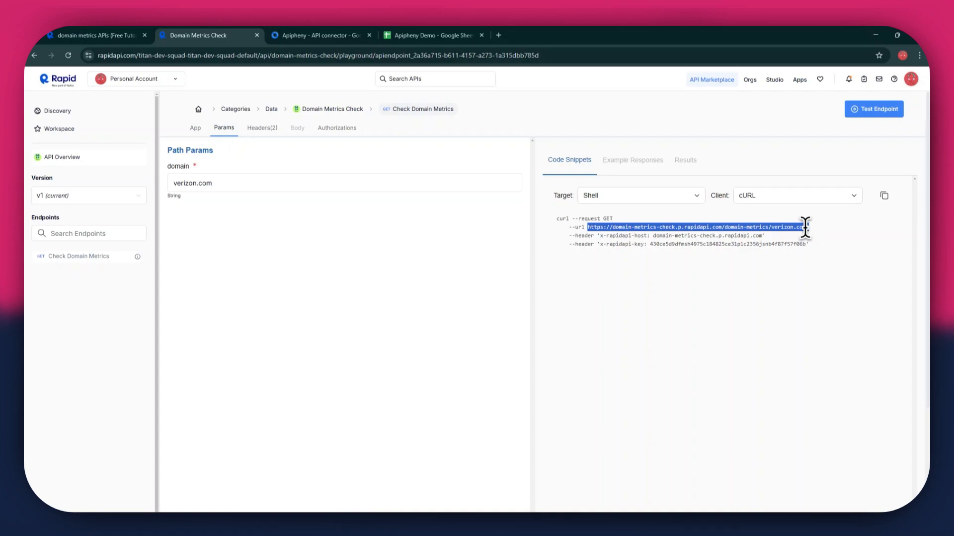
pyautogui.click(460, 35)
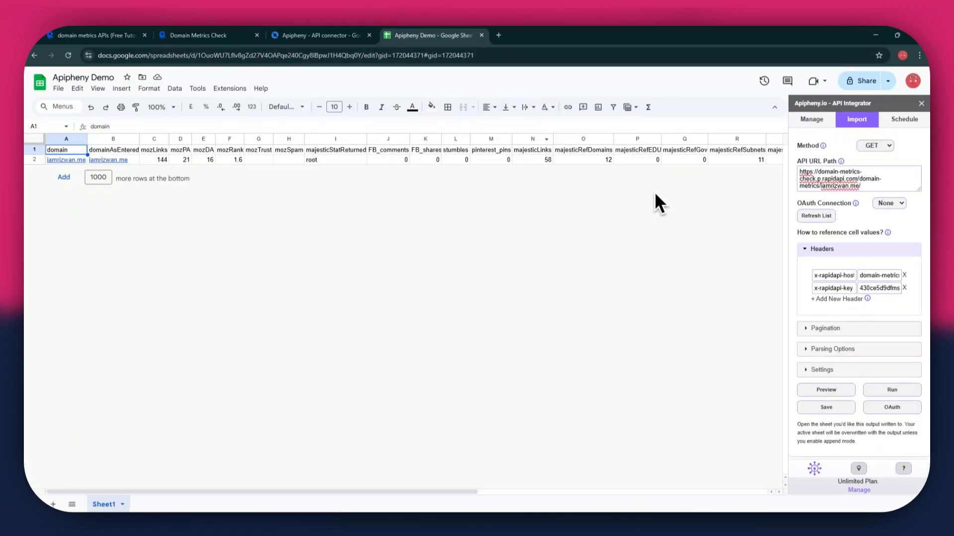
pyautogui.tripleClick(860, 182)
pyautogui.hotkey('ctrl', 'v')
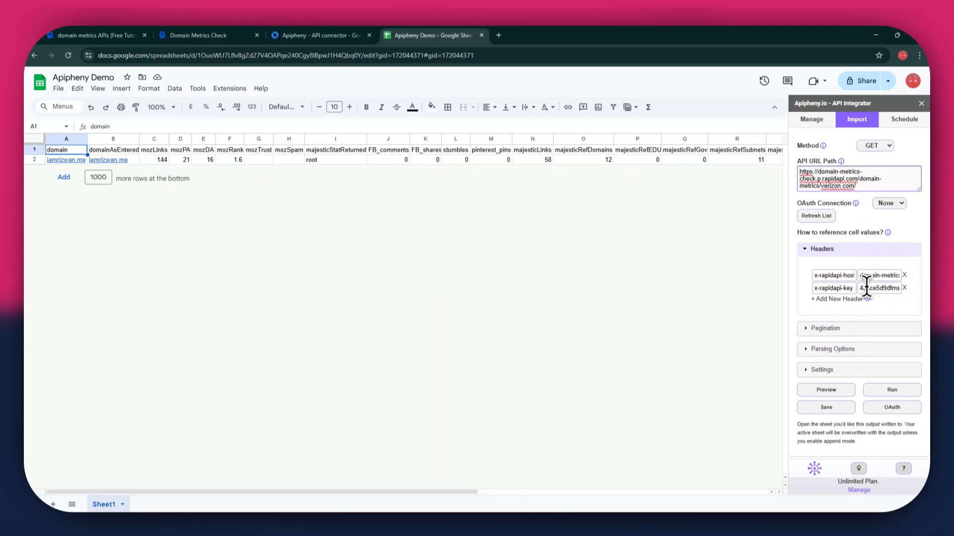
pyautogui.click(892, 390)
pyautogui.click(874, 337)
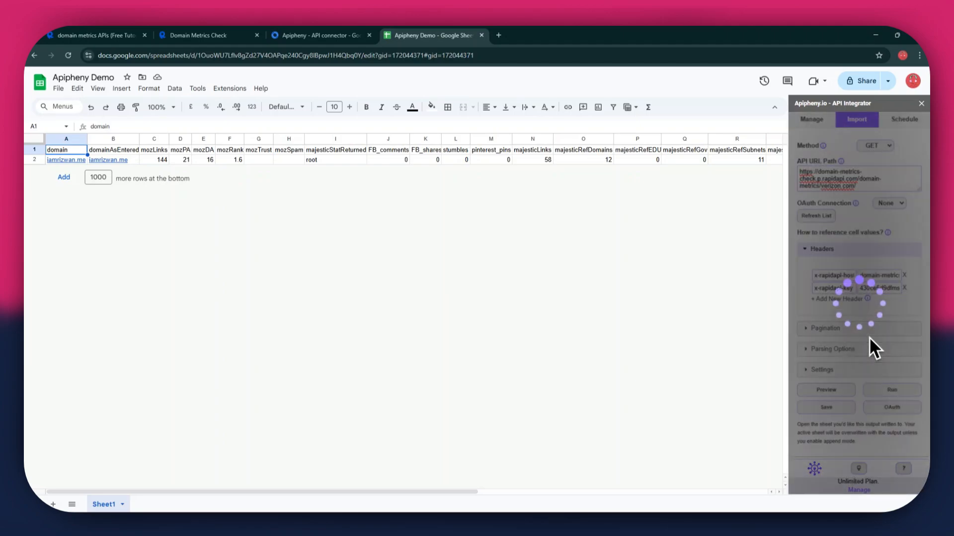